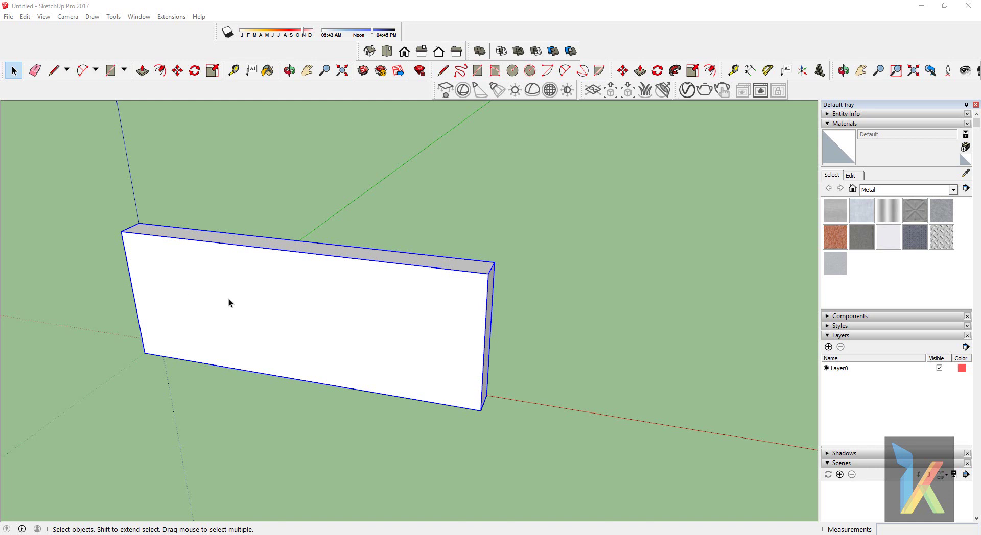
Draw a circle of radius 4 at the left end of the slab's top face.
{"action": "middle_click_drag", "start_coordinate": [178, 296], "coordinate": [329, 303], "text": "shift"}
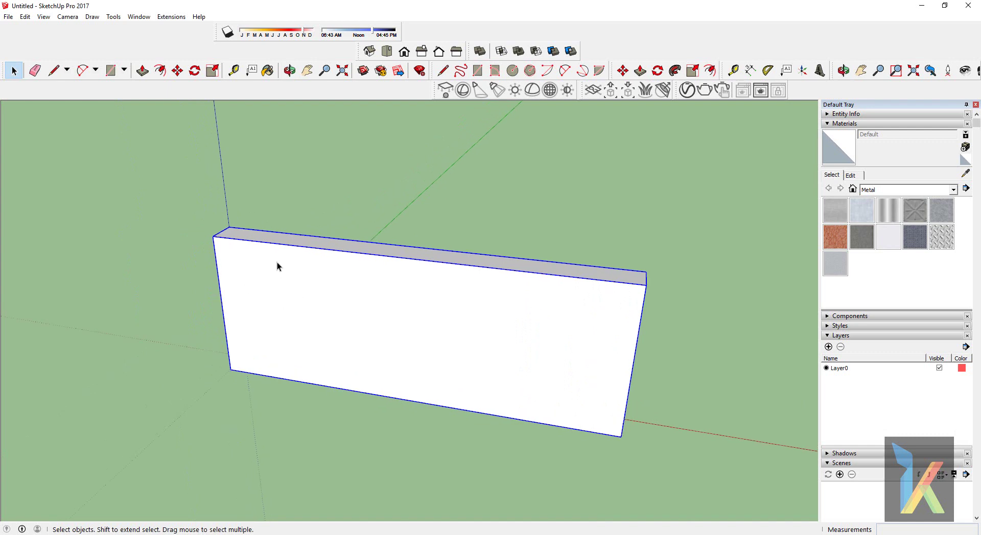
{"action": "middle_click_drag", "start_coordinate": [277, 263], "coordinate": [287, 296]}
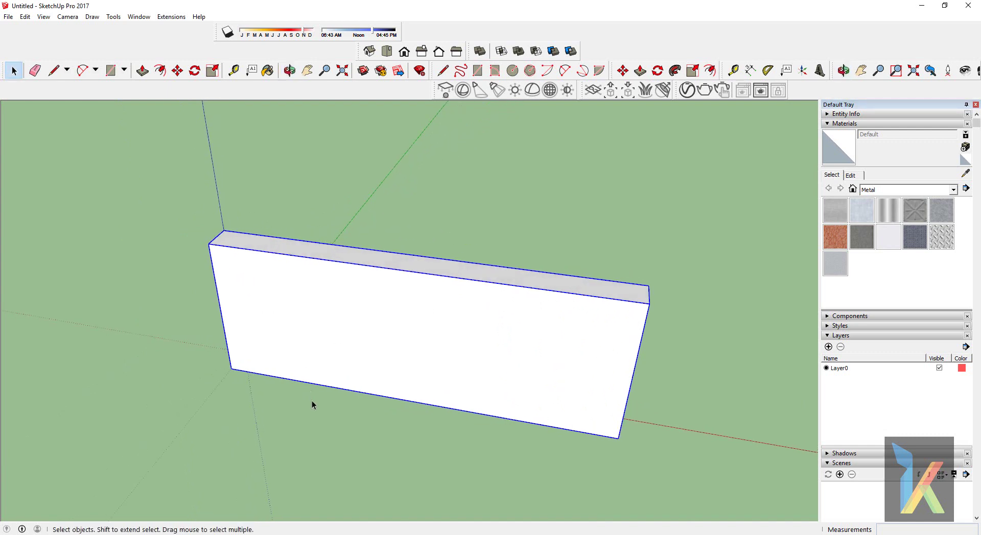
{"action": "scroll", "coordinate": [311, 403], "scroll_direction": "down", "scroll_amount": 2}
{"action": "mouse_move", "coordinate": [308, 400]}
{"action": "middle_mouse_down", "text": "shift"}
{"action": "mouse_move", "coordinate": [323, 342]}
{"action": "mouse_move", "coordinate": [313, 300]}
{"action": "mouse_move", "coordinate": [302, 345]}
{"action": "middle_mouse_up", "text": "shift"}
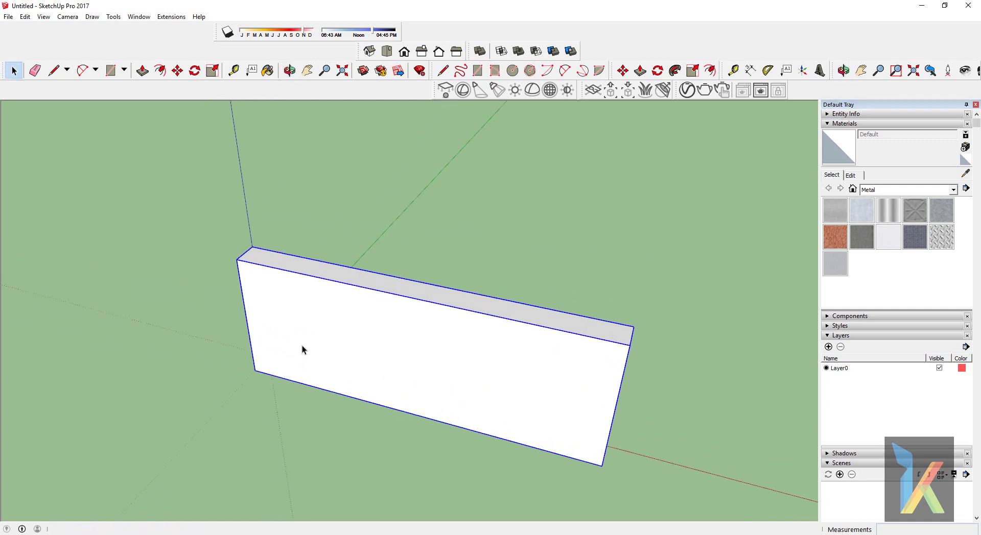
{"action": "key", "text": "c"}
{"action": "scroll", "coordinate": [259, 257], "scroll_direction": "up", "scroll_amount": 2}
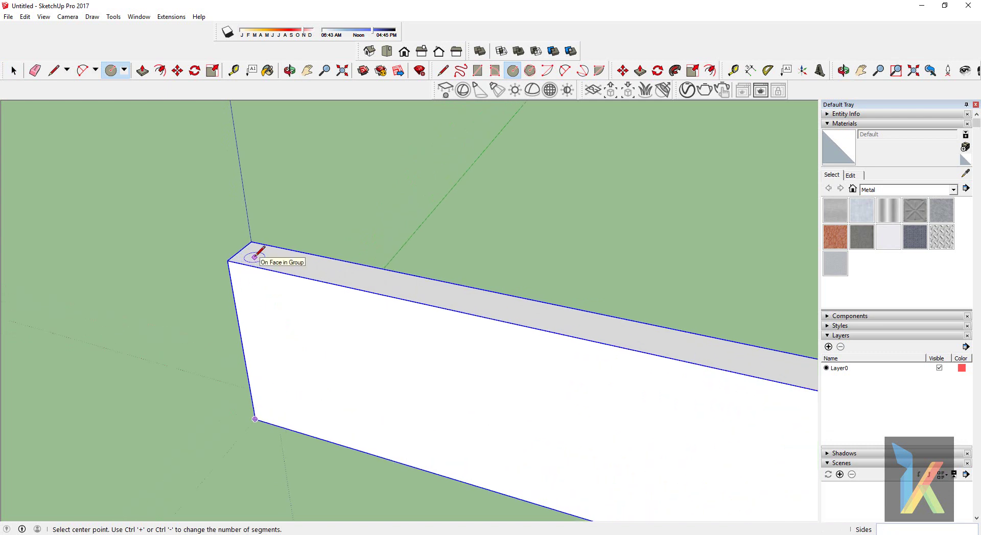
{"action": "left_click", "coordinate": [254, 257]}
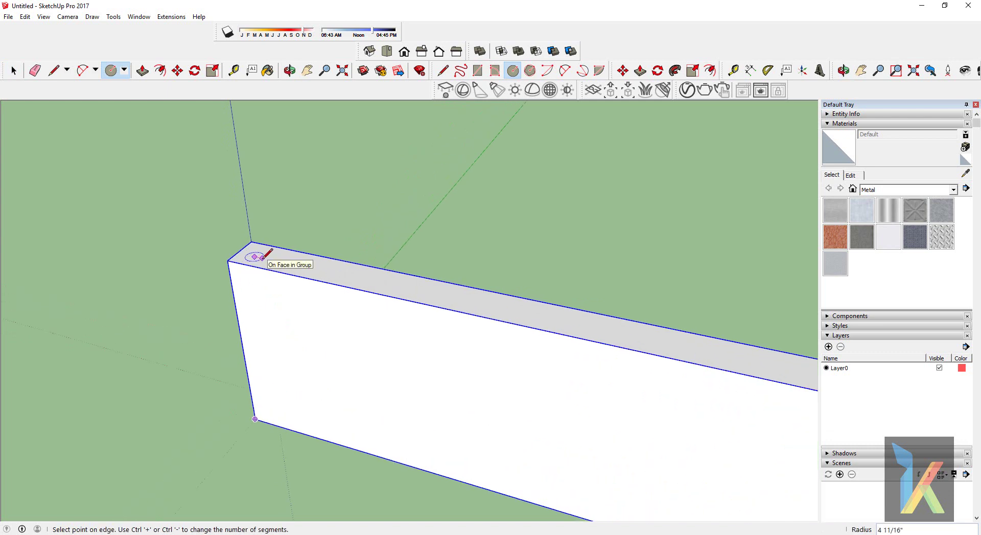
{"action": "type", "text": "4"}
{"action": "key", "text": "Return"}
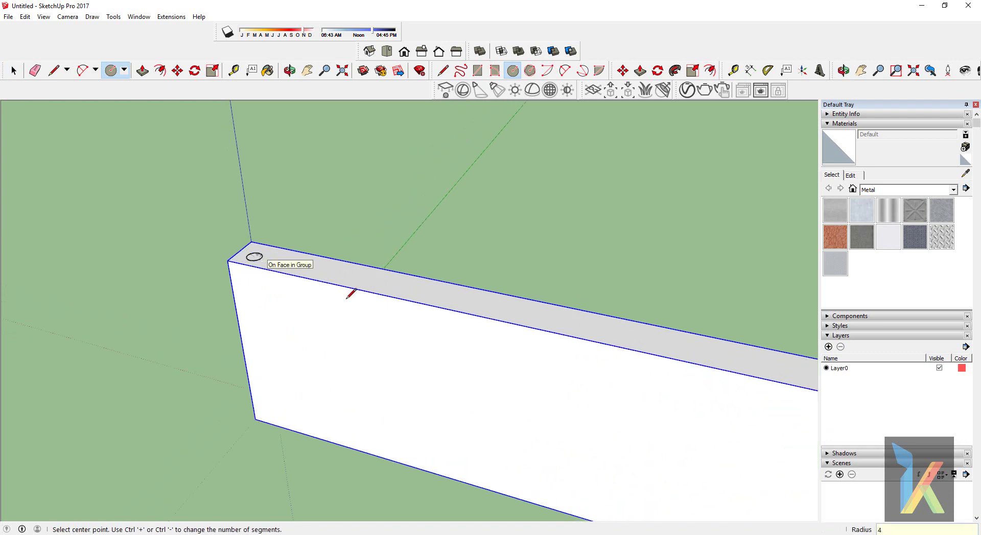
Push/Pull the small circle upward into a tall cylindrical post.
{"action": "key", "text": "space"}
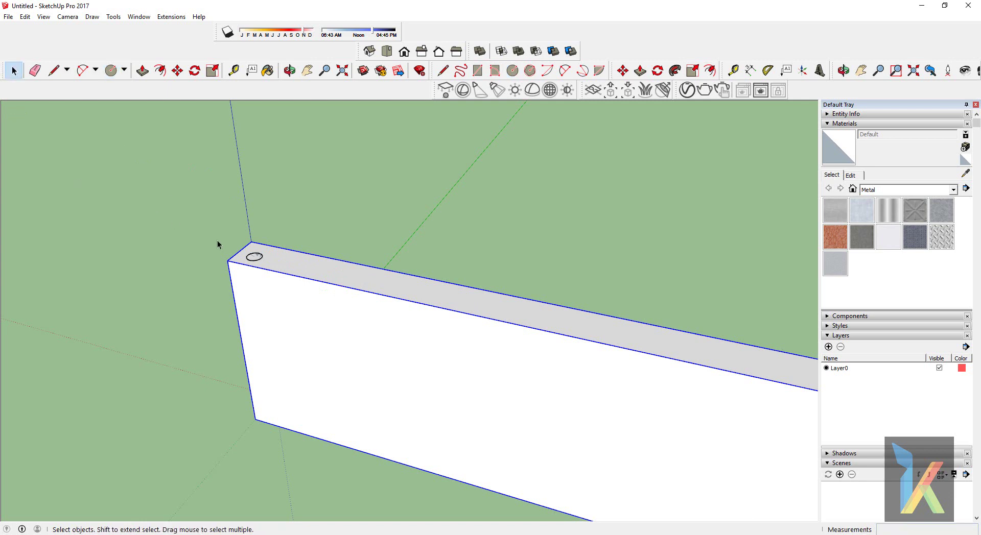
{"action": "left_click", "coordinate": [255, 258]}
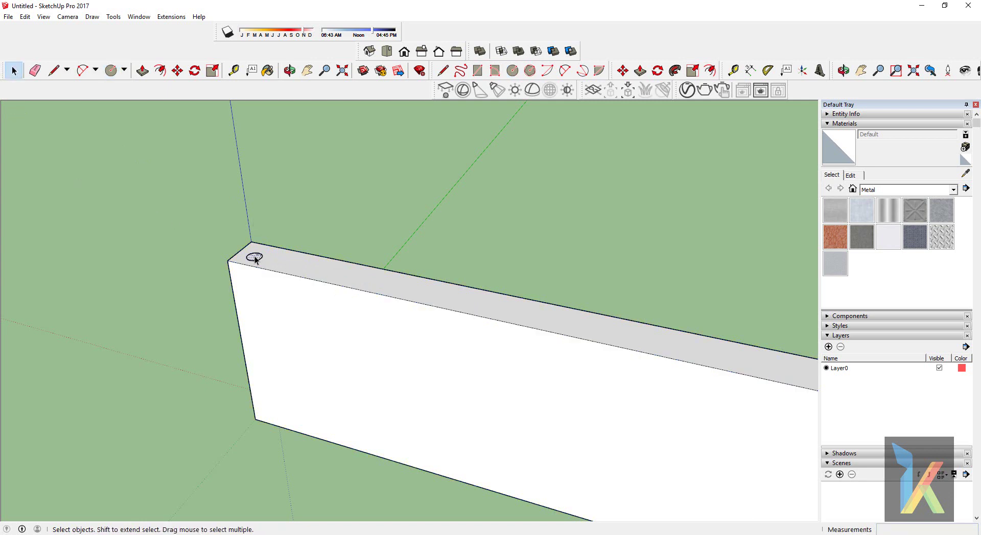
{"action": "key", "text": "p"}
{"action": "left_click_drag", "start_coordinate": [255, 258], "coordinate": [241, 122]}
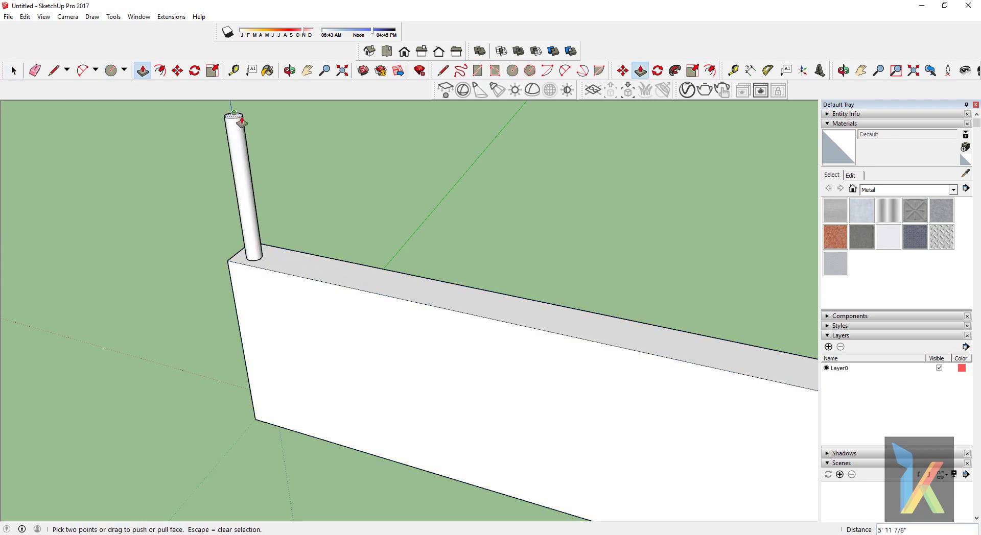
{"action": "left_click", "coordinate": [14, 70]}
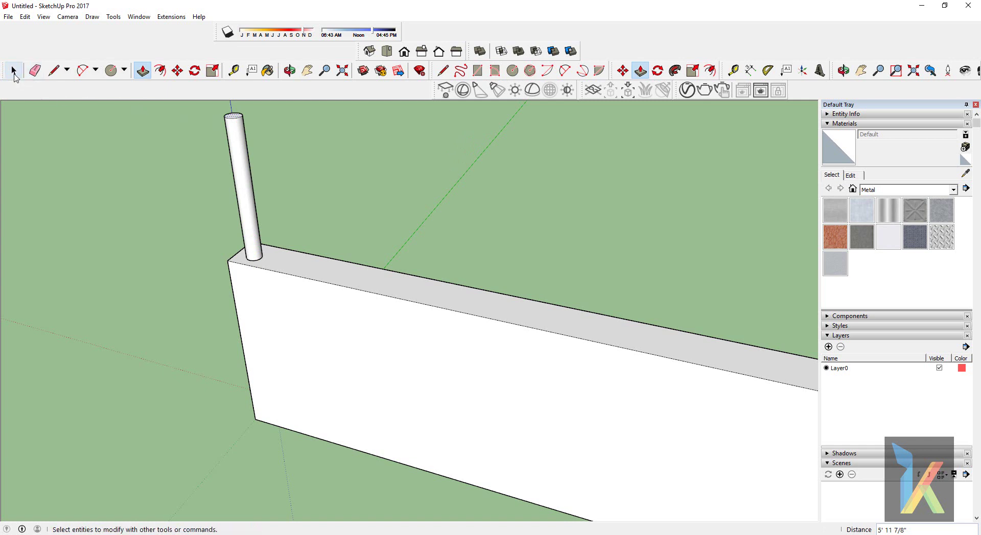
Select the whole cylinder and make it a group with Make Group.
{"action": "double_click", "coordinate": [243, 140]}
{"action": "right_click", "coordinate": [243, 140]}
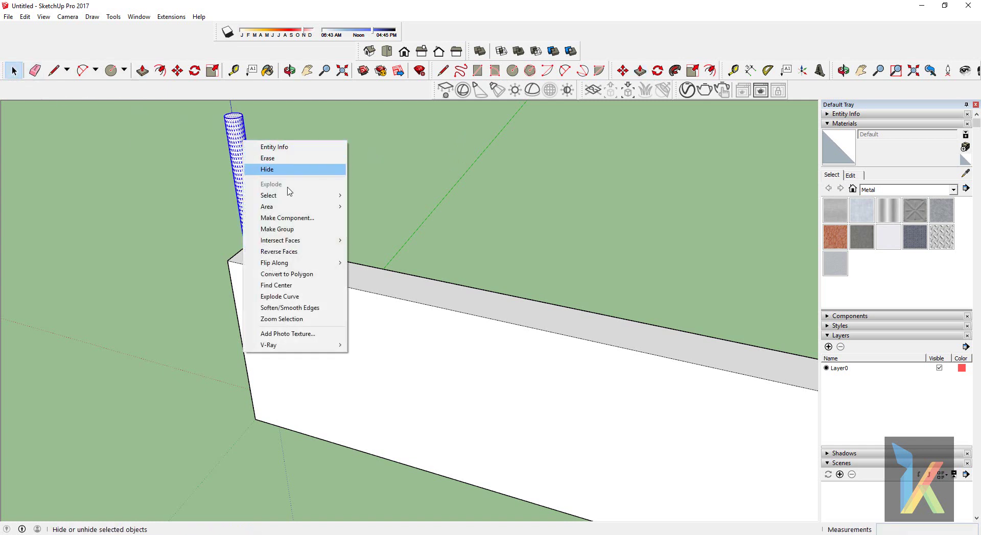
{"action": "left_click", "coordinate": [277, 228]}
{"action": "scroll", "coordinate": [304, 236], "scroll_direction": "down", "scroll_amount": 3}
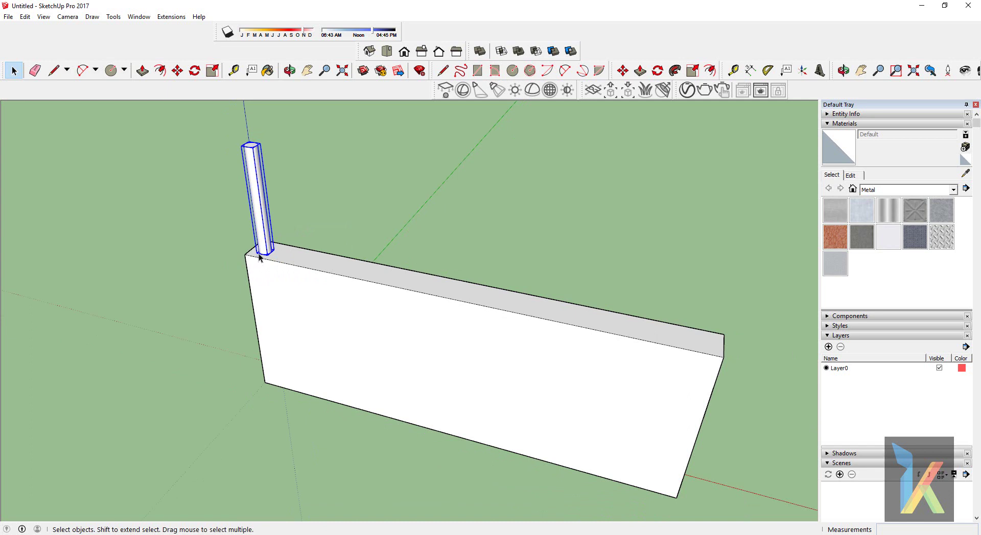
{"action": "key", "text": "m"}
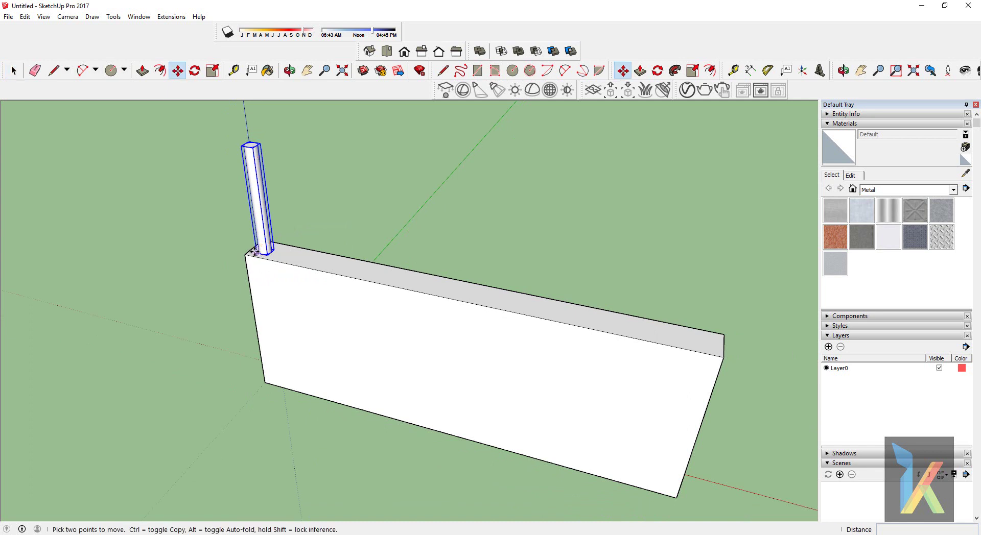
Copy the post a distance of 2" from the original.
{"action": "left_click", "coordinate": [258, 254]}
{"action": "key", "text": "ctrl"}
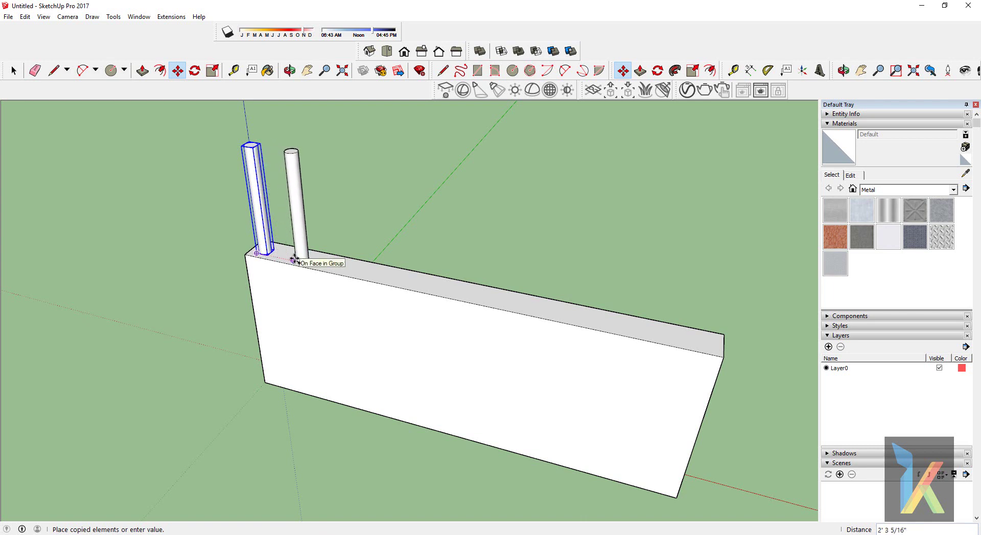
{"action": "type", "text": "2"}
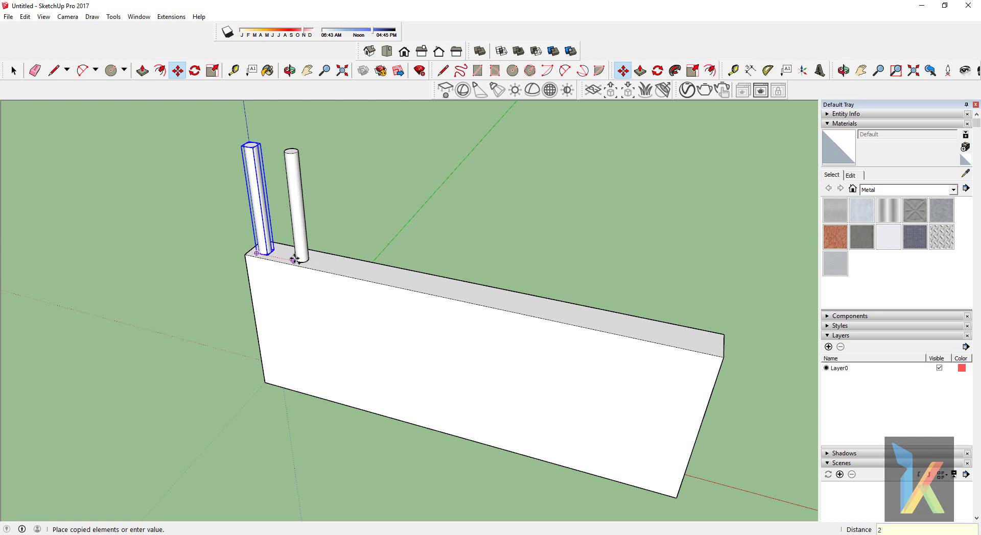
{"action": "type", "text": "\""}
{"action": "key", "text": "Return"}
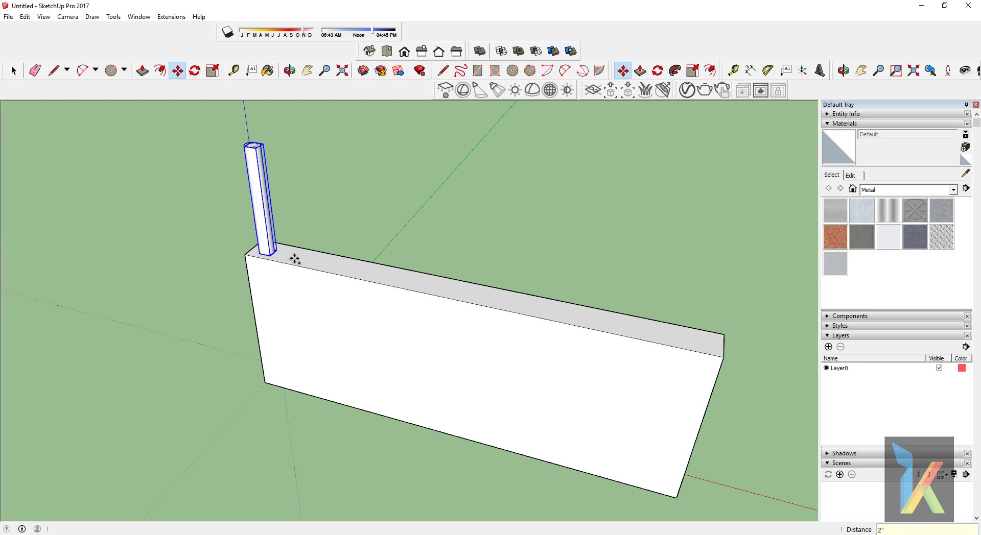
Place two more post copies to the right, then undo the extra copies.
{"action": "left_click", "coordinate": [256, 253], "text": "ctrl"}
{"action": "type", "text": "2'"}
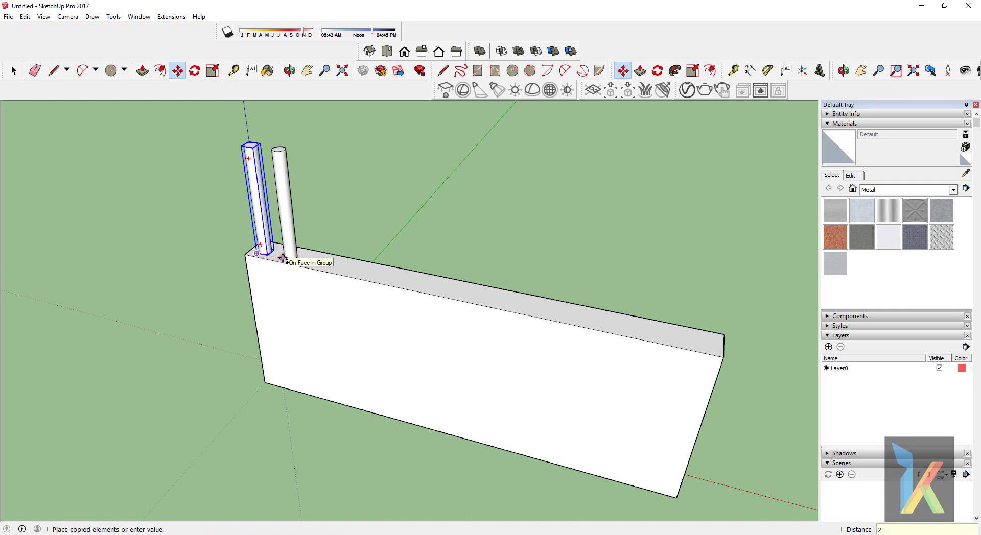
{"action": "left_click", "coordinate": [290, 258]}
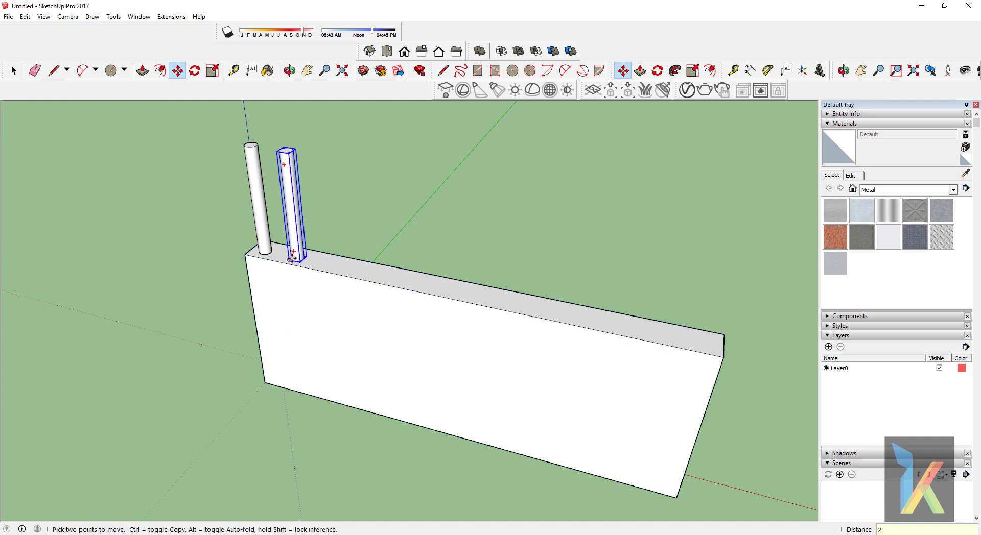
{"action": "left_click", "coordinate": [290, 259]}
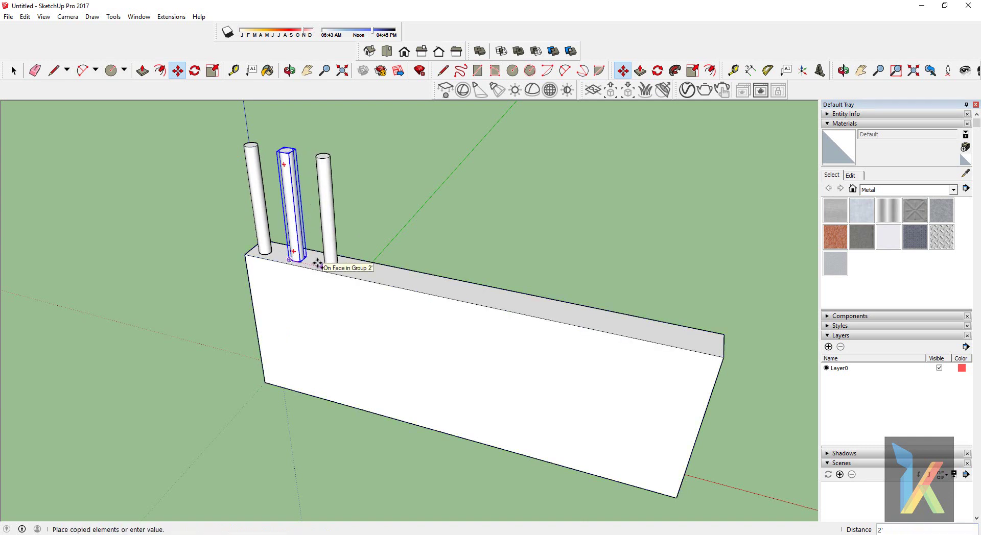
{"action": "left_click", "coordinate": [318, 264]}
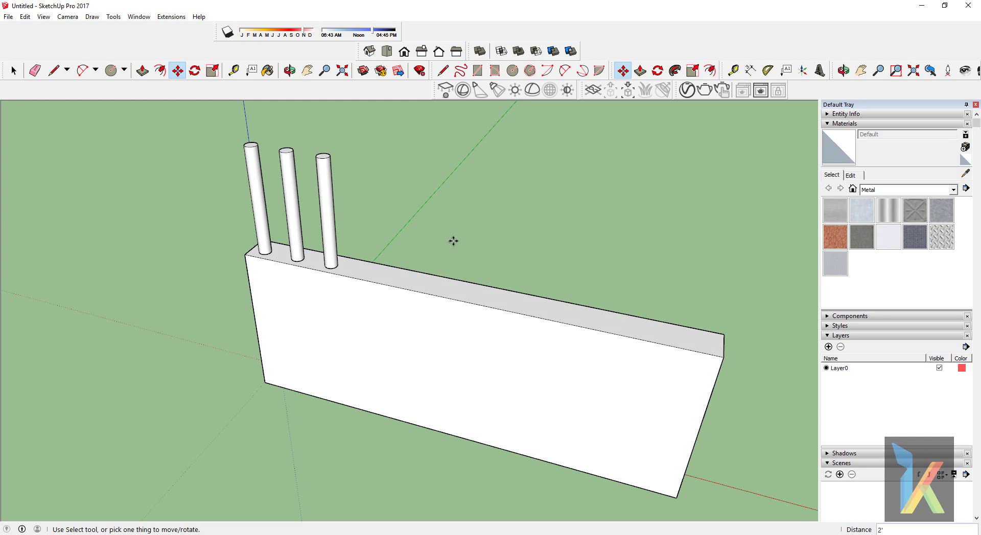
{"action": "key", "text": "ctrl+z"}
{"action": "key", "text": "ctrl+z"}
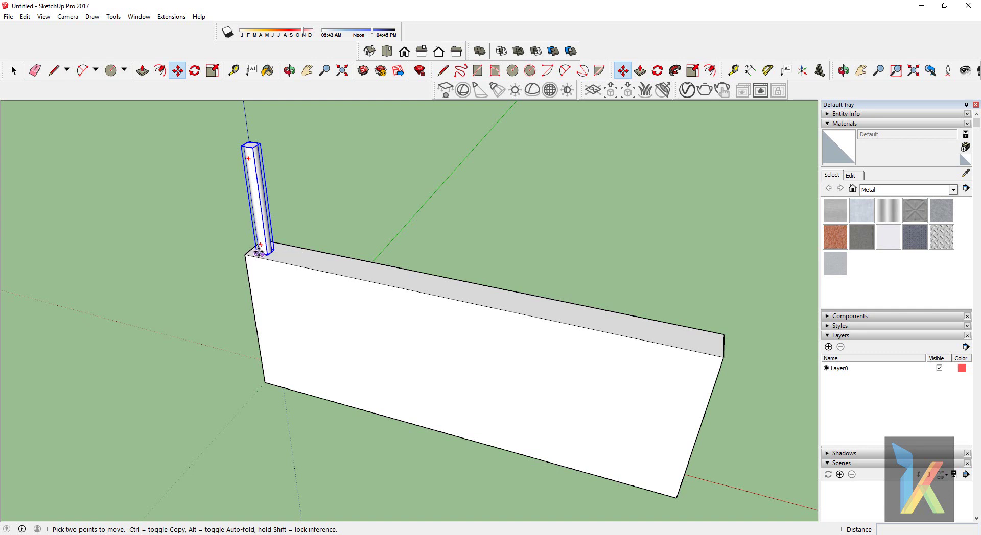
Copy the post 2' along the wall and array it into five copies, six posts total.
{"action": "key", "text": "ctrl"}
{"action": "left_click", "coordinate": [257, 251]}
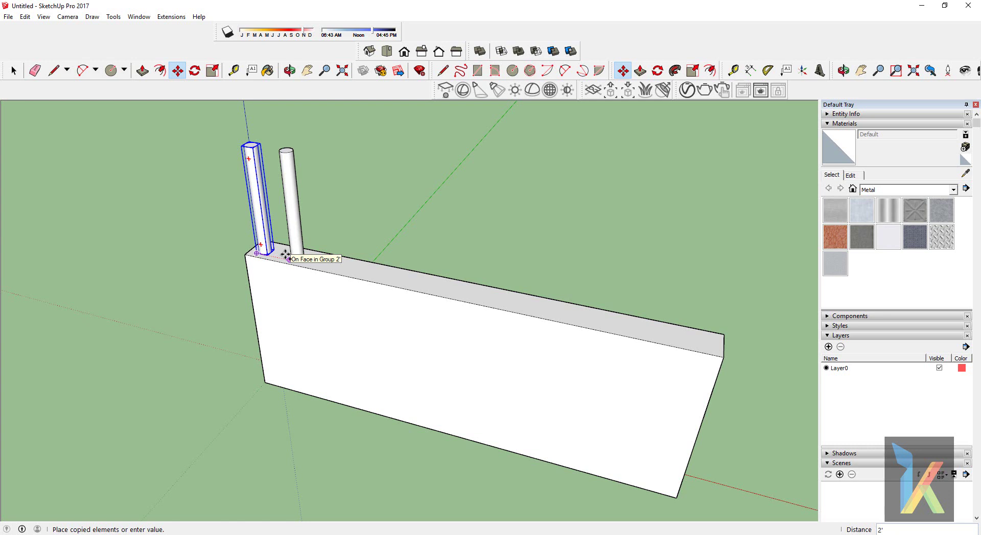
{"action": "type", "text": "2 5/16"}
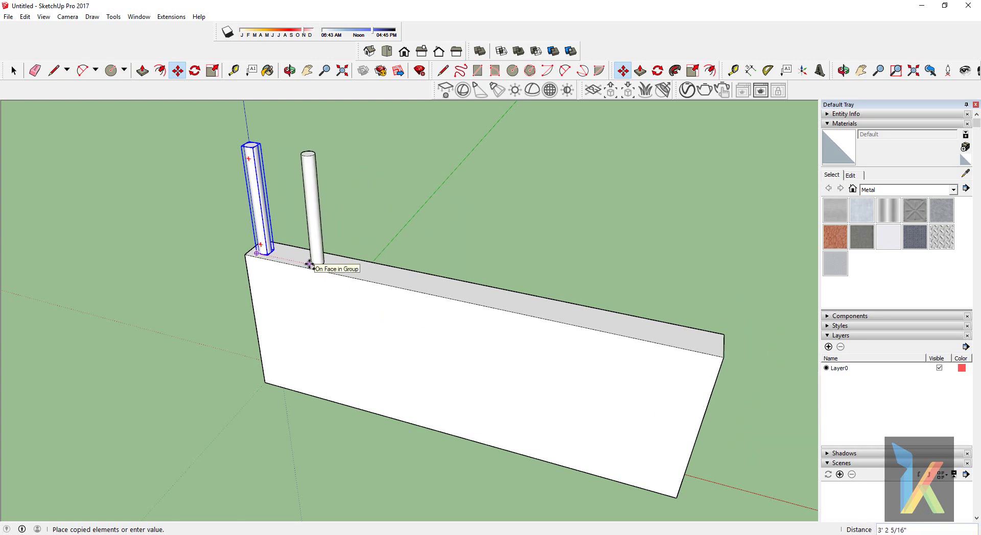
{"action": "type", "text": "2"}
{"action": "key", "text": "Return"}
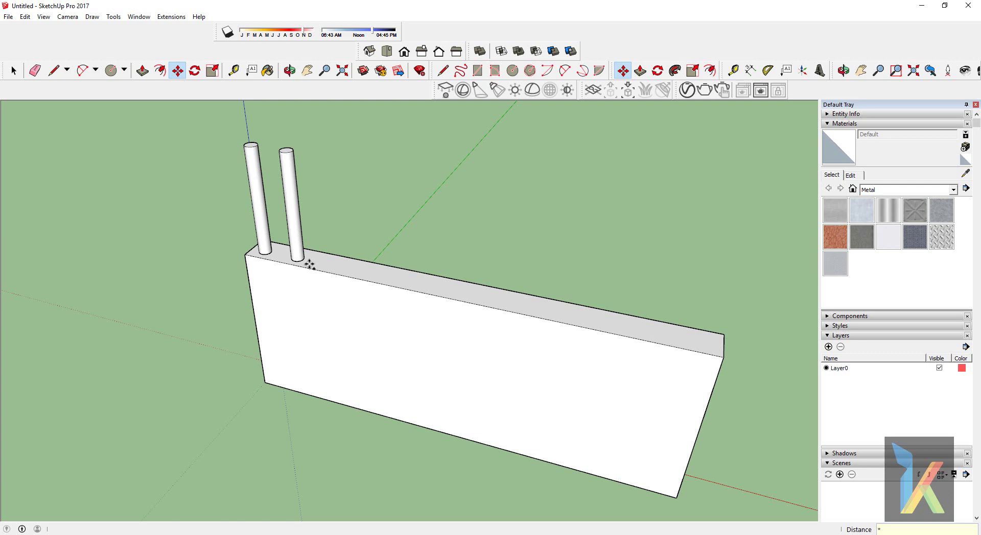
{"action": "type", "text": "5"}
{"action": "key", "text": "Return"}
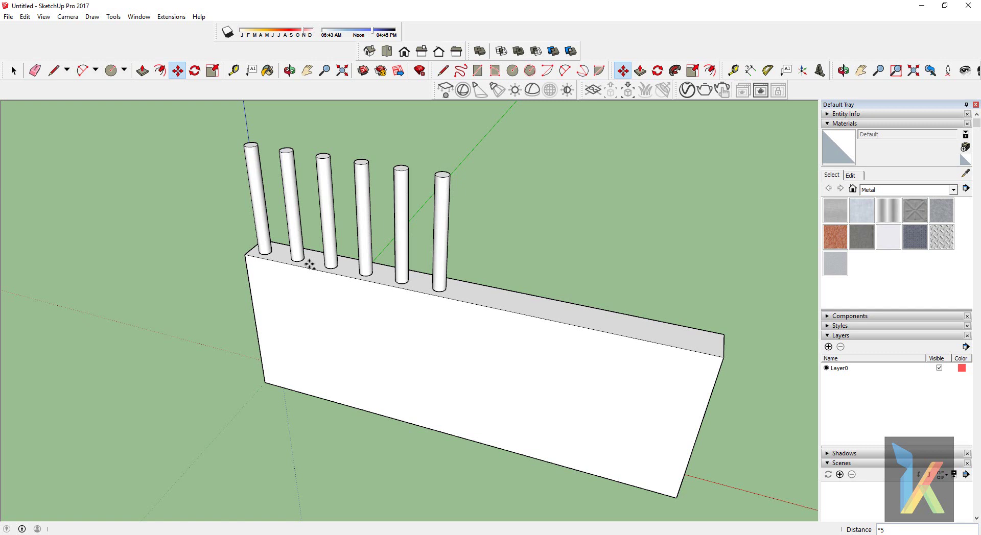
Try array counts x8 and *10, then cut the row back to *5 copies.
{"action": "type", "text": "x8"}
{"action": "key", "text": "Return"}
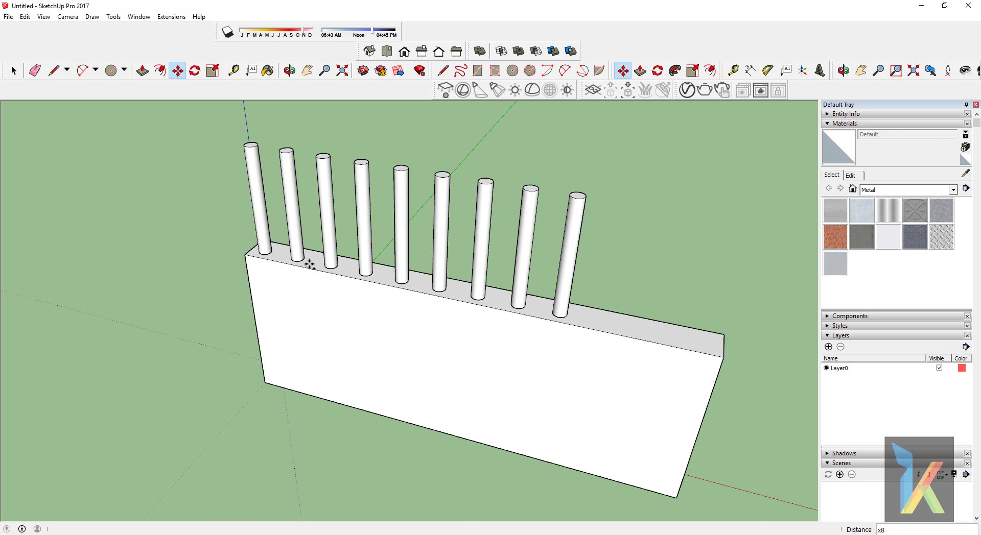
{"action": "type", "text": "*"}
{"action": "key", "text": "Return"}
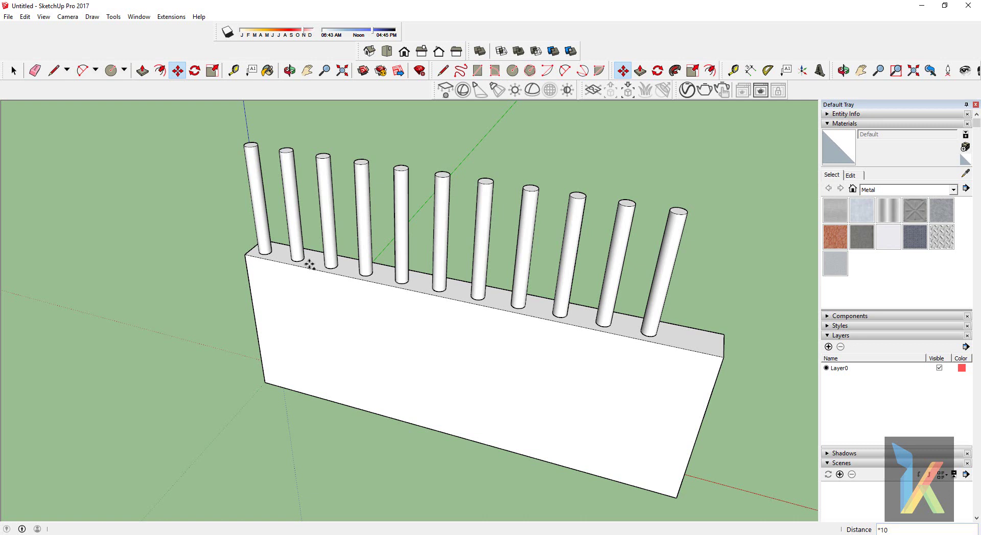
{"action": "type", "text": "*5"}
{"action": "key", "text": "Return"}
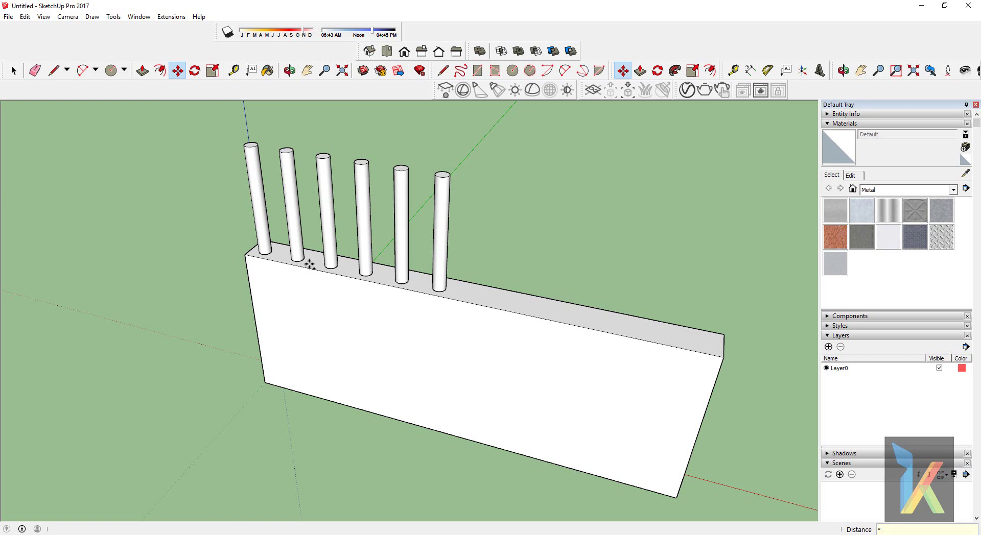
Adjust the array count to 11 copies, giving twelve posts along the top edge.
{"action": "type", "text": "10"}
{"action": "key", "text": "Return"}
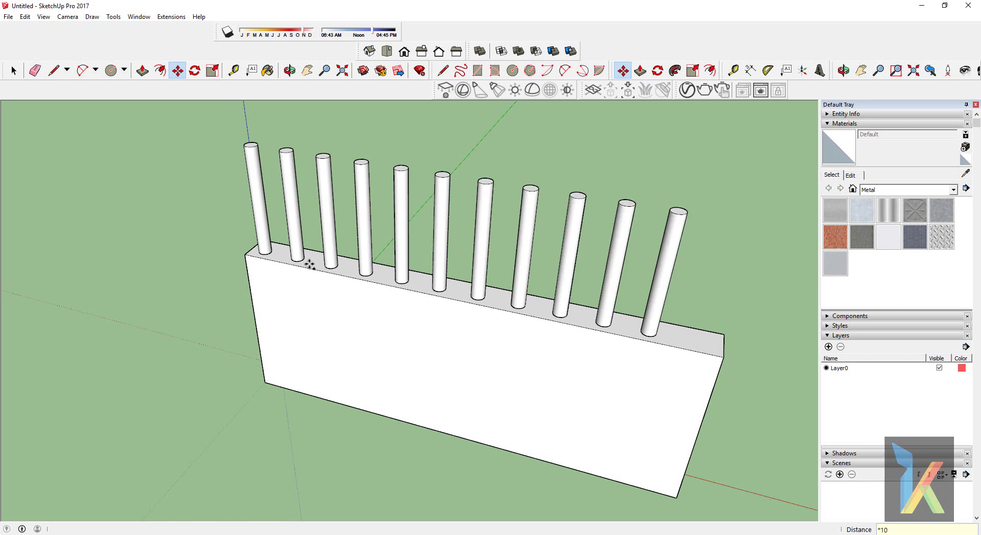
{"action": "key", "text": "BackSpace"}
{"action": "key", "text": "BackSpace"}
{"action": "key", "text": "Return"}
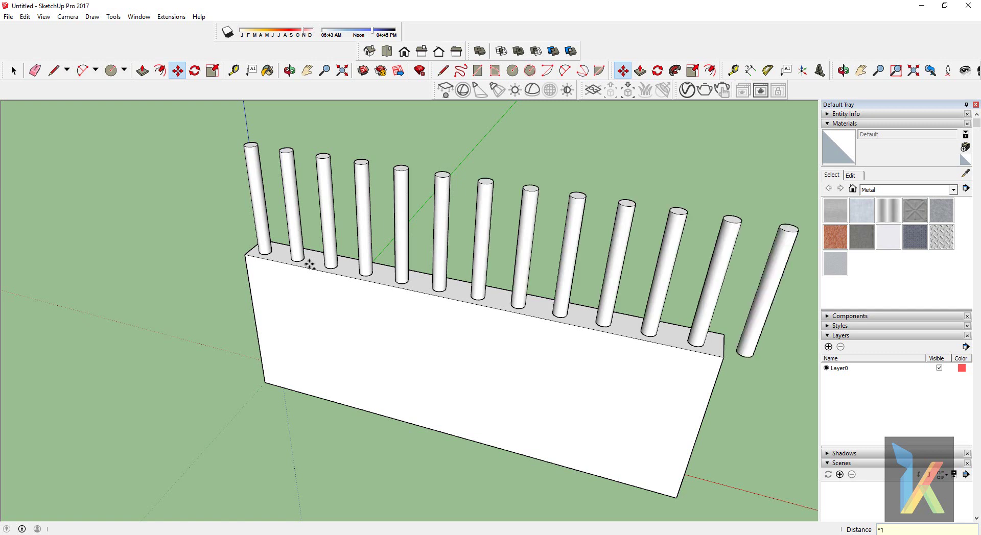
{"action": "type", "text": "0"}
{"action": "key", "text": "Return"}
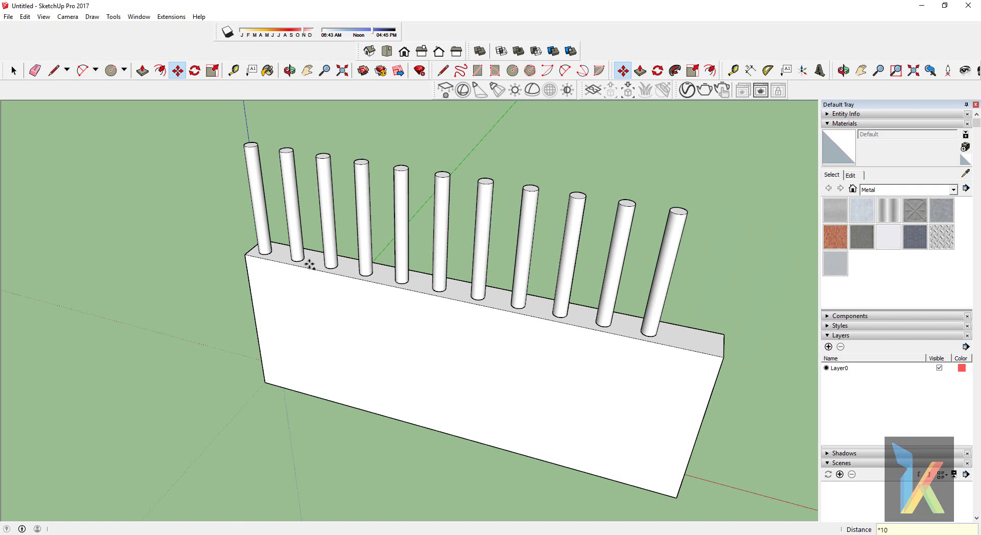
{"action": "key", "text": "BackSpace"}
{"action": "key", "text": "BackSpace"}
{"action": "key", "text": "Return"}
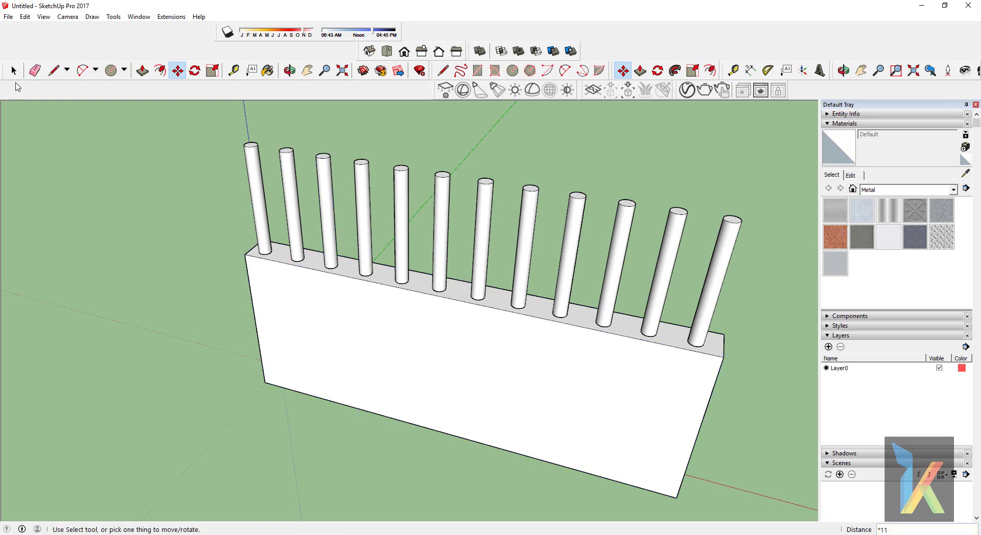
Undo the post array, redo it from the Edit menu, undo again, and select the left-end post.
{"action": "left_click", "coordinate": [14, 70]}
{"action": "mouse_move", "coordinate": [368, 280]}
{"action": "middle_mouse_down"}
{"action": "mouse_move", "coordinate": [443, 274]}
{"action": "mouse_move", "coordinate": [171, 254]}
{"action": "mouse_move", "coordinate": [483, 280]}
{"action": "middle_mouse_up"}
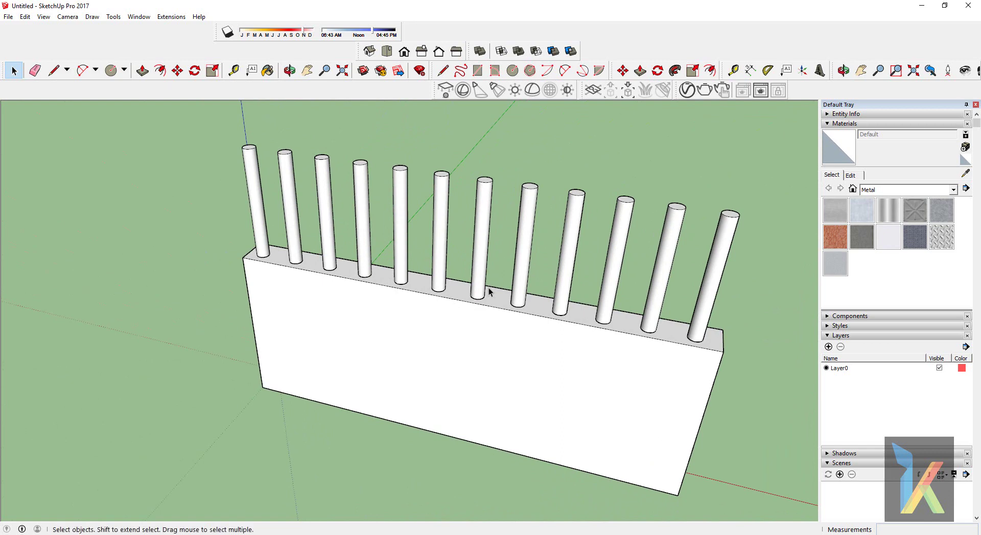
{"action": "key", "text": "ctrl+z"}
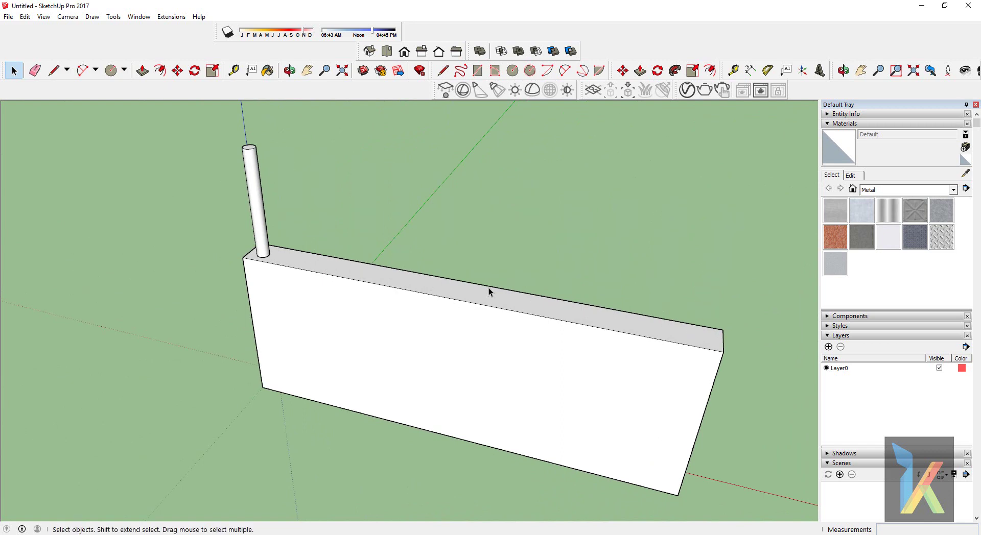
{"action": "left_click", "coordinate": [24, 16]}
{"action": "left_click", "coordinate": [47, 40]}
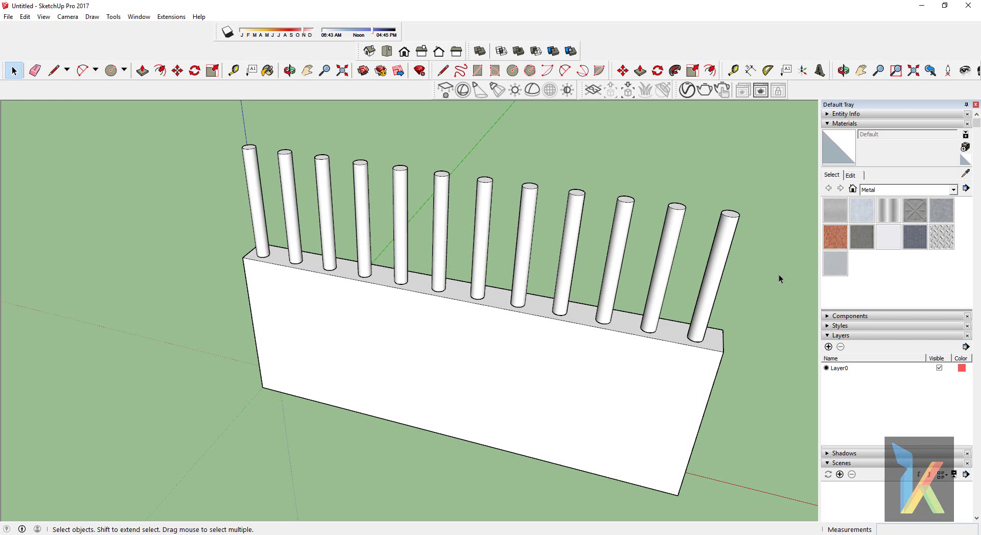
{"action": "key", "text": "ctrl+z"}
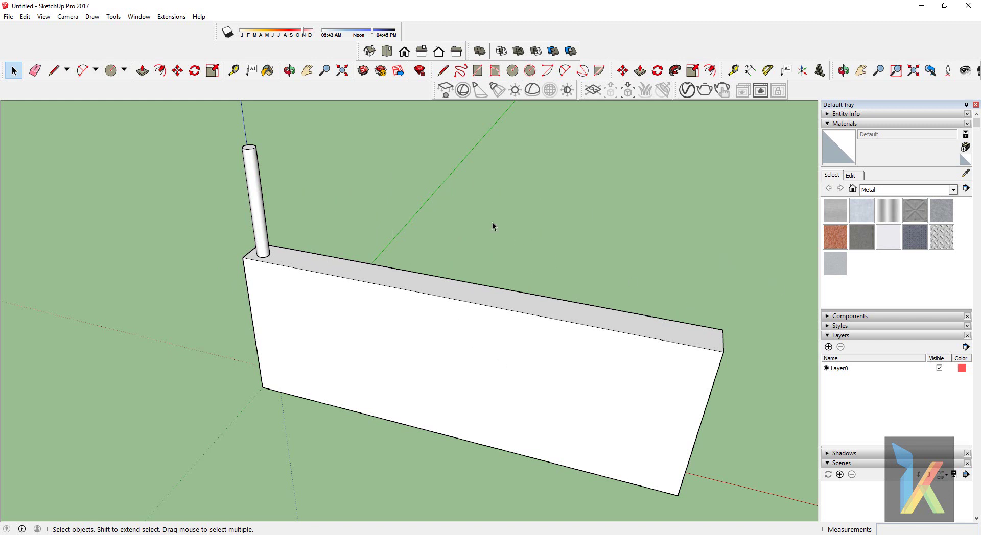
{"action": "left_click", "coordinate": [264, 250]}
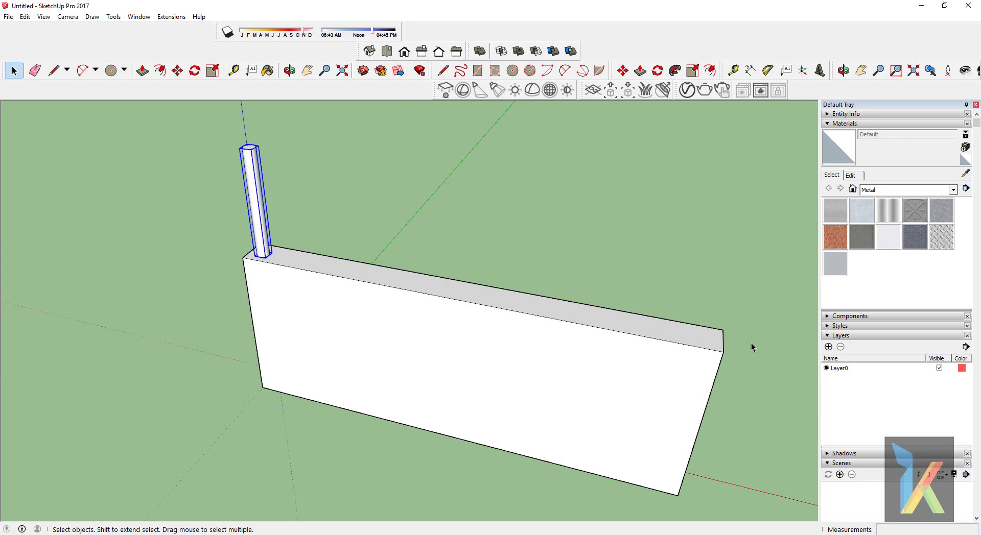
Copy the post from its base corner to the slab's far right top corner.
{"action": "key", "text": "m"}
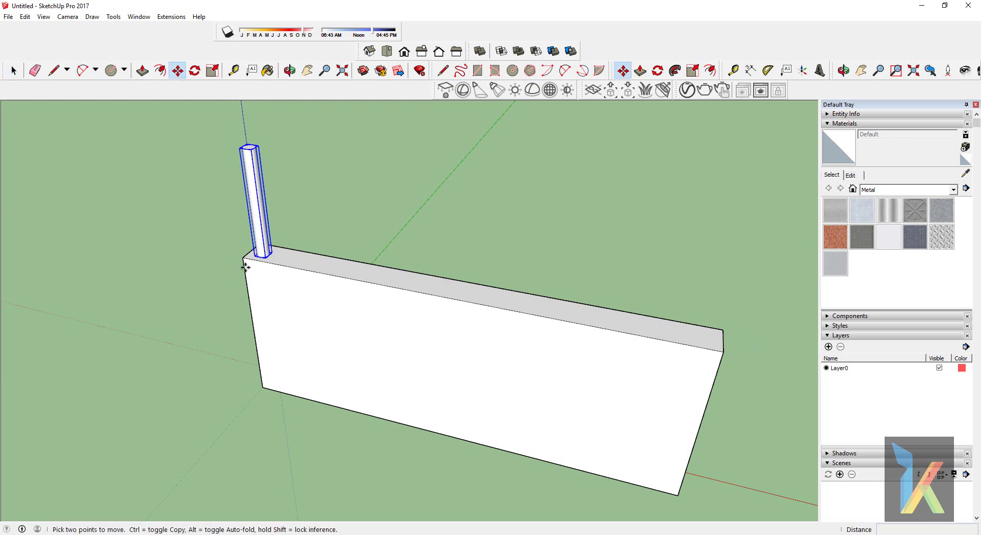
{"action": "left_click", "coordinate": [255, 257]}
{"action": "key", "text": "ctrl"}
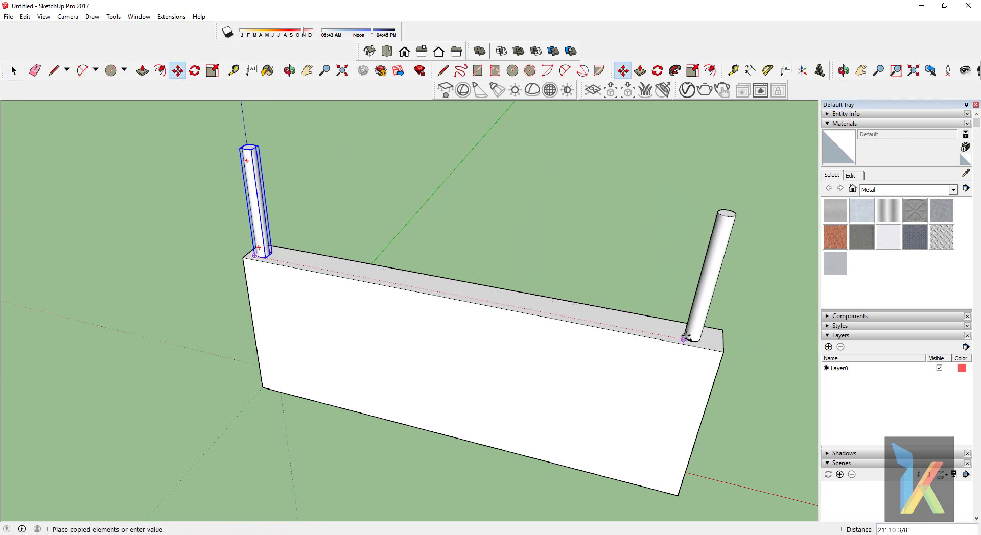
{"action": "left_click", "coordinate": [707, 340]}
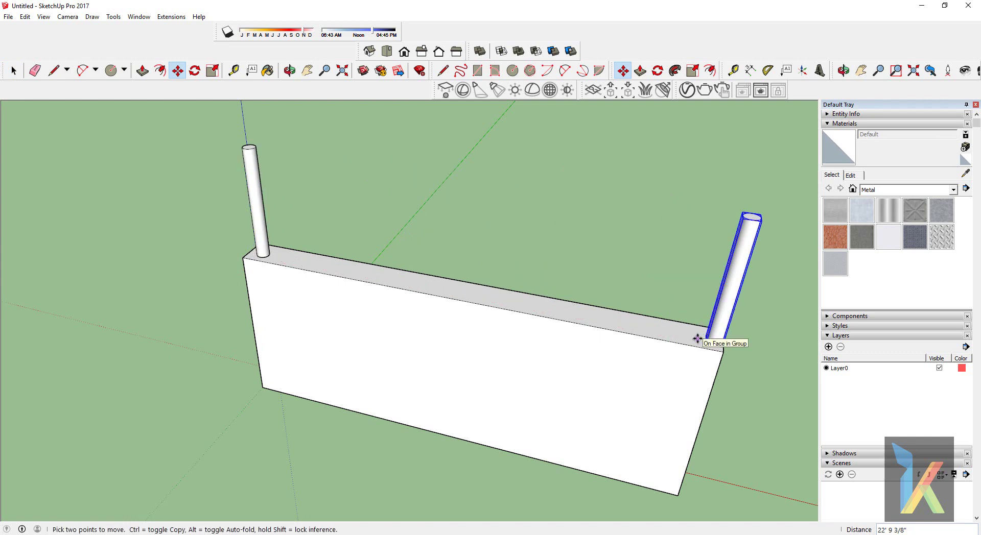
{"action": "type", "text": "/5"}
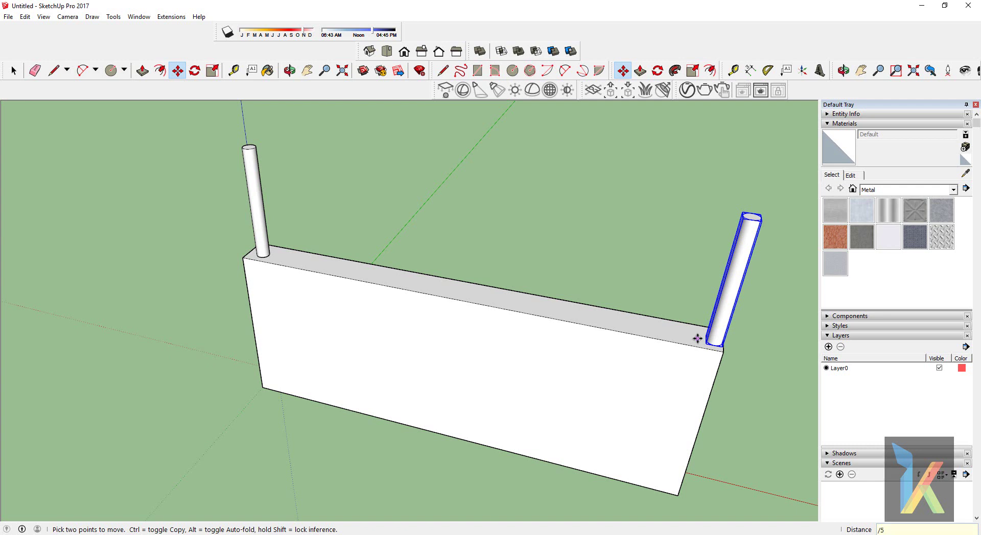
Divide the span between end posts, trying /5, /10, /20, and settling on /3 for four posts.
{"action": "key", "text": "Return"}
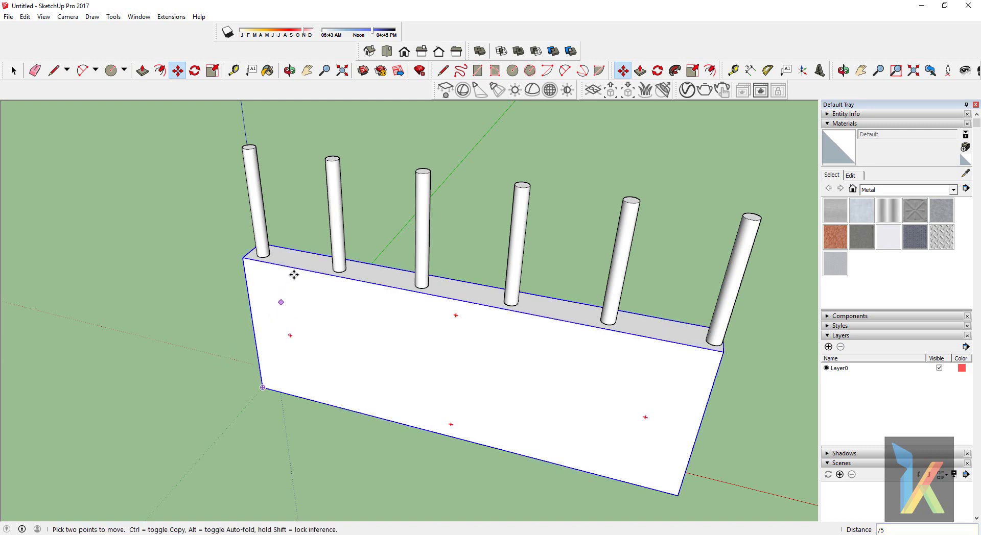
{"action": "mouse_move", "coordinate": [350, 354]}
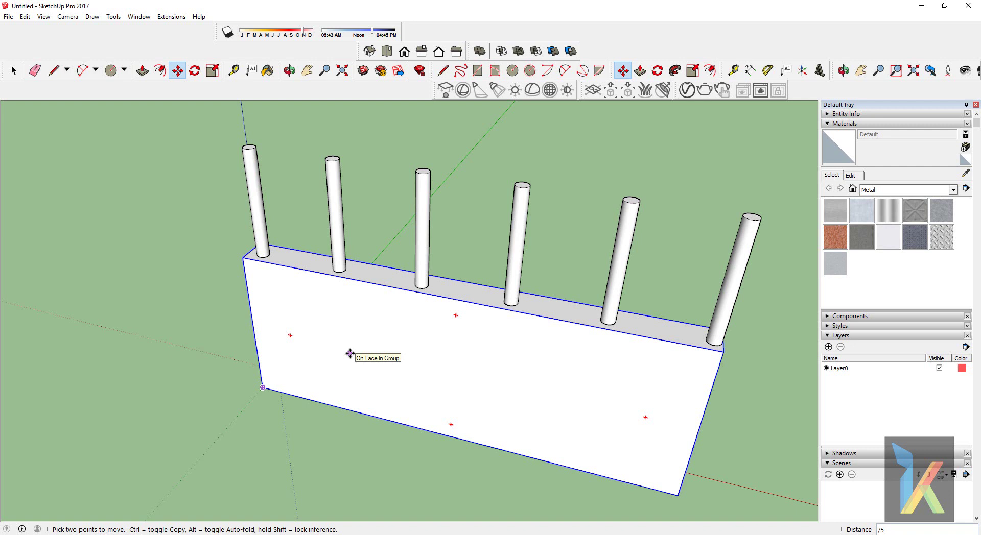
{"action": "type", "text": "10"}
{"action": "key", "text": "Return"}
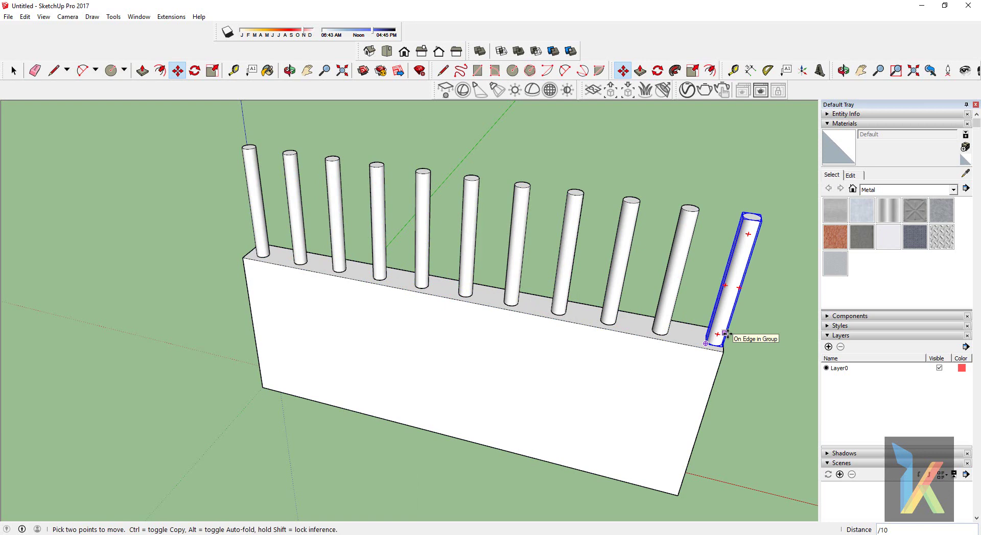
{"action": "type", "text": "/2"}
{"action": "key", "text": "Return"}
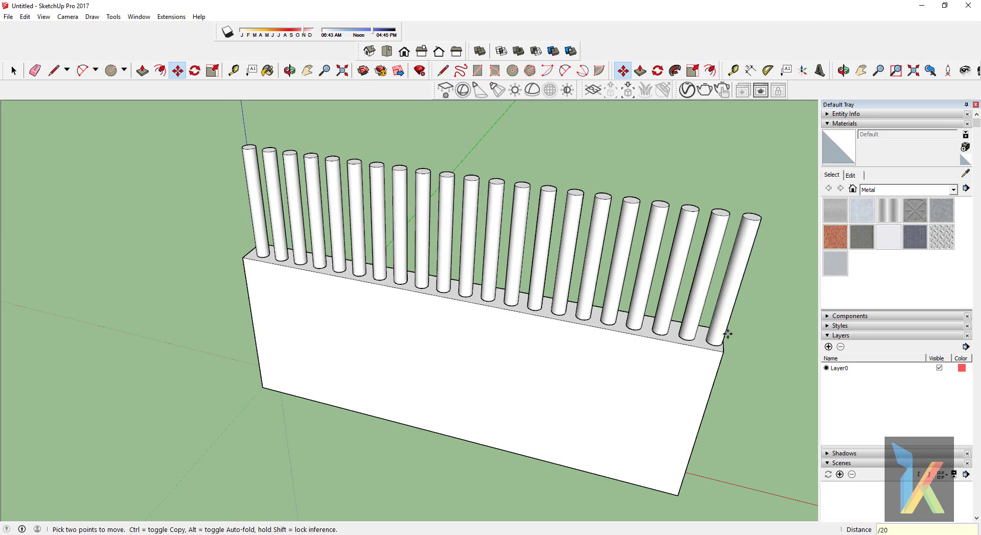
{"action": "type", "text": "/5"}
{"action": "key", "text": "Return"}
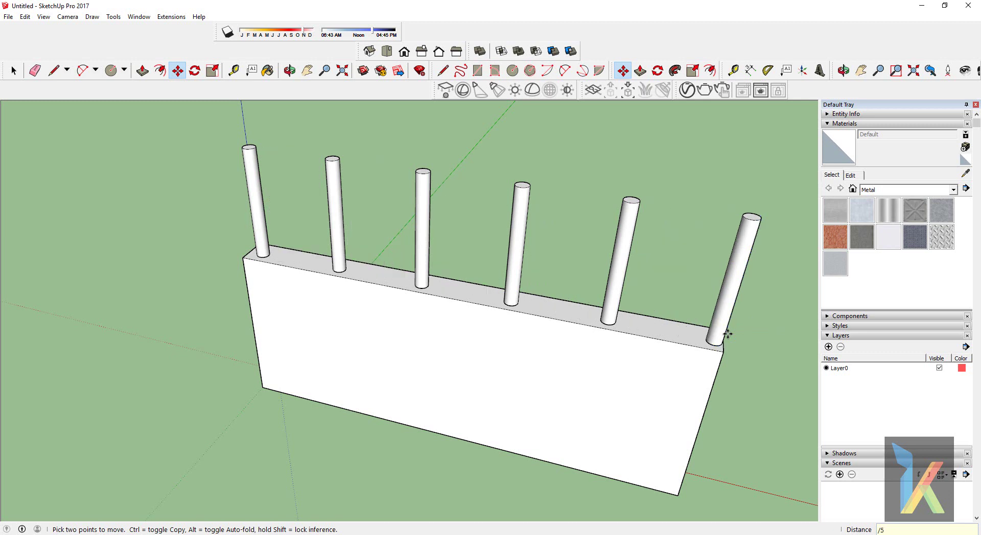
{"action": "type", "text": "3"}
{"action": "key", "text": "Return"}
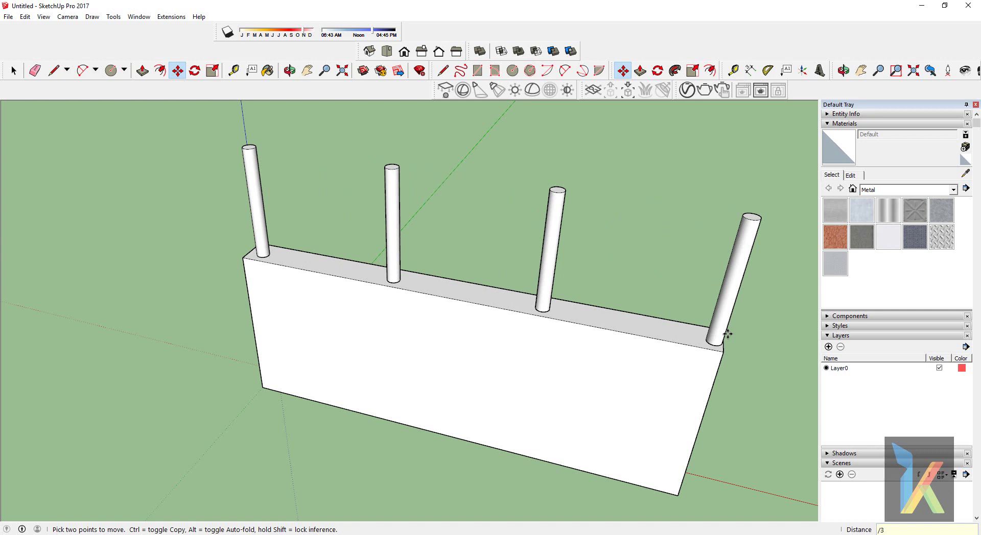
{"action": "key", "text": "space"}
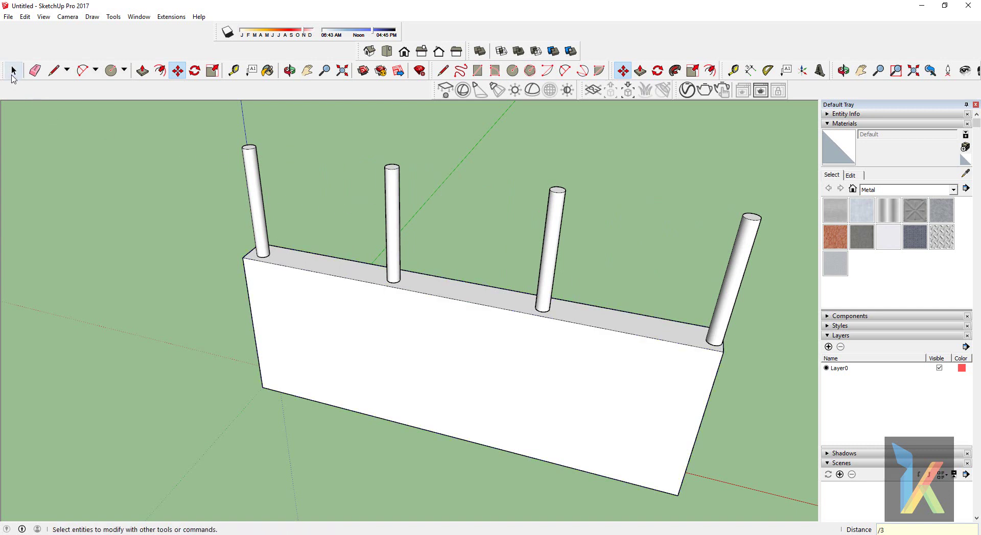
{"action": "mouse_move", "coordinate": [617, 336]}
{"action": "middle_mouse_down"}
{"action": "mouse_move", "coordinate": [494, 295]}
{"action": "mouse_move", "coordinate": [599, 294]}
{"action": "middle_mouse_up"}
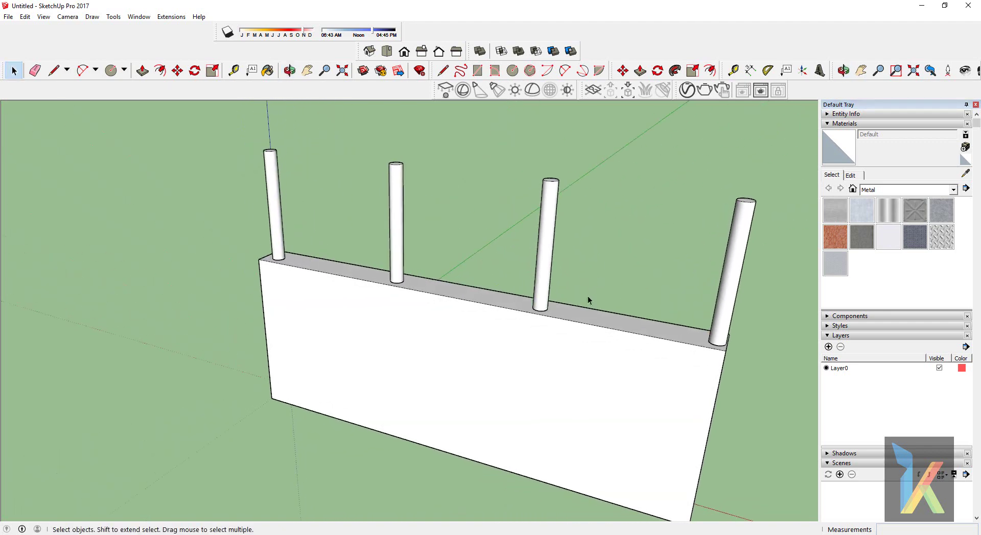